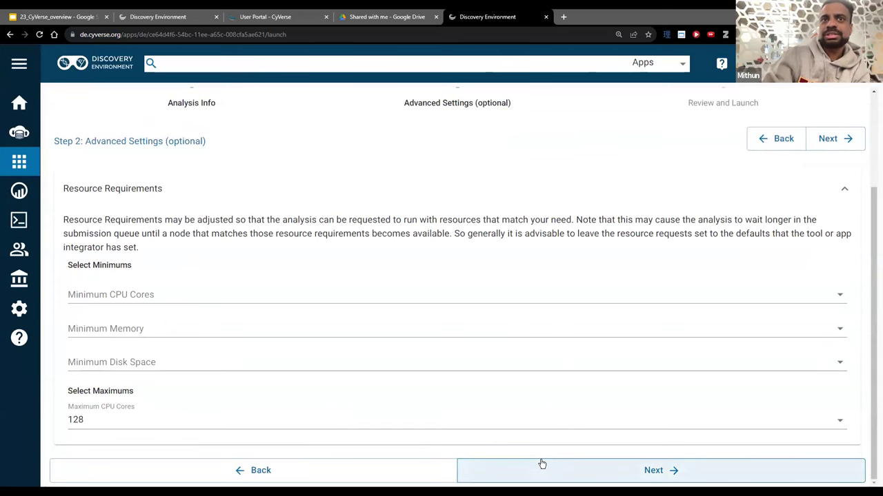
pyautogui.scroll(2, 393, 206)
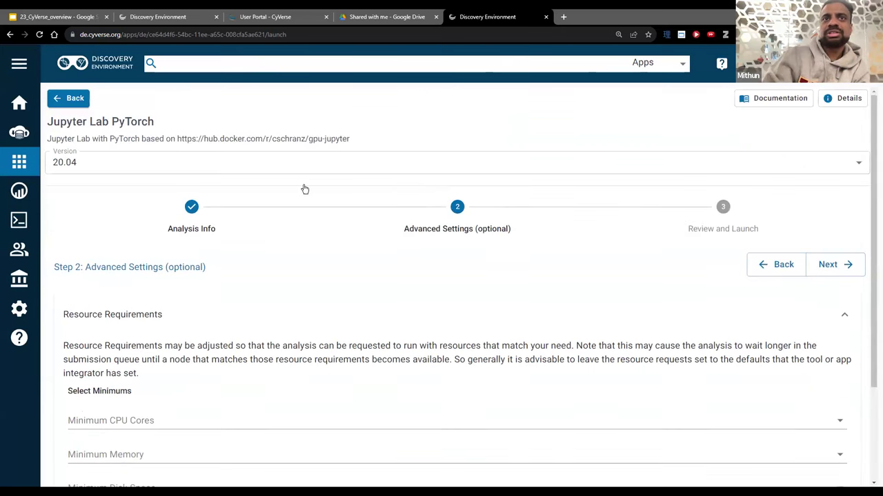
pyautogui.click(168, 40)
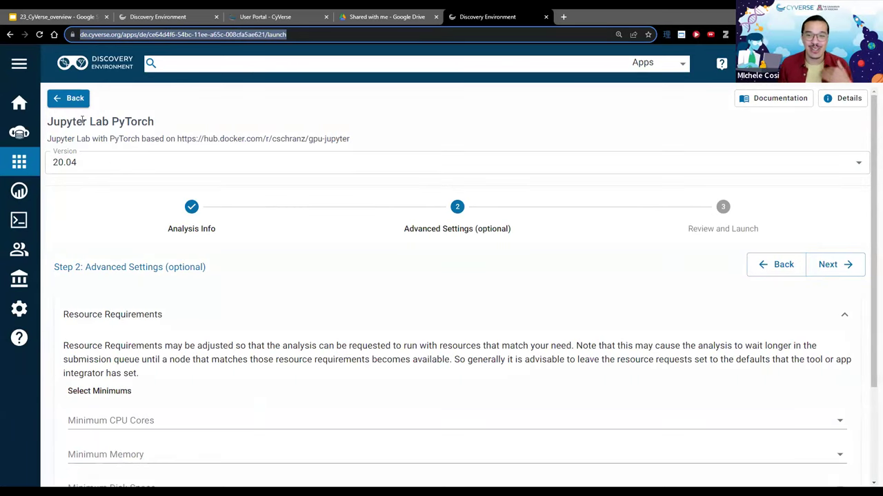
# Step: Open the JupyterLab Geospatial app from the featured apps in the other Discovery Environment session, dismissing the search error
pyautogui.click(147, 15)
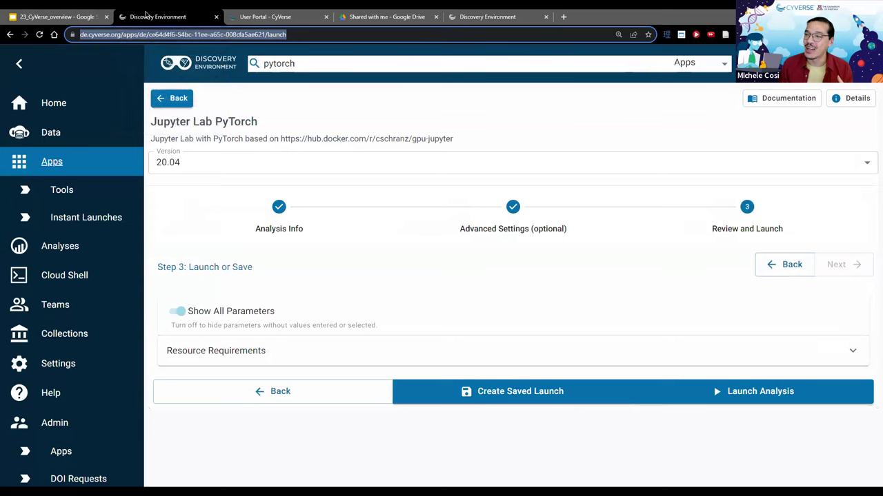
pyautogui.click(74, 165)
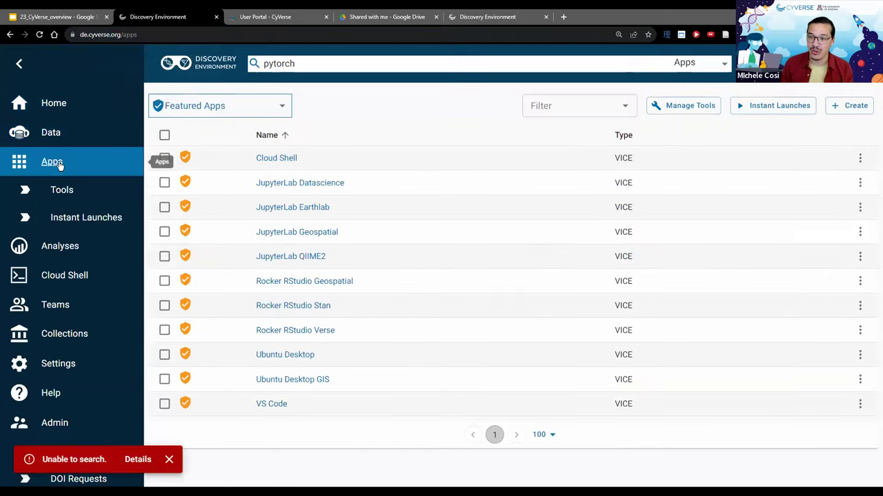
pyautogui.click(169, 460)
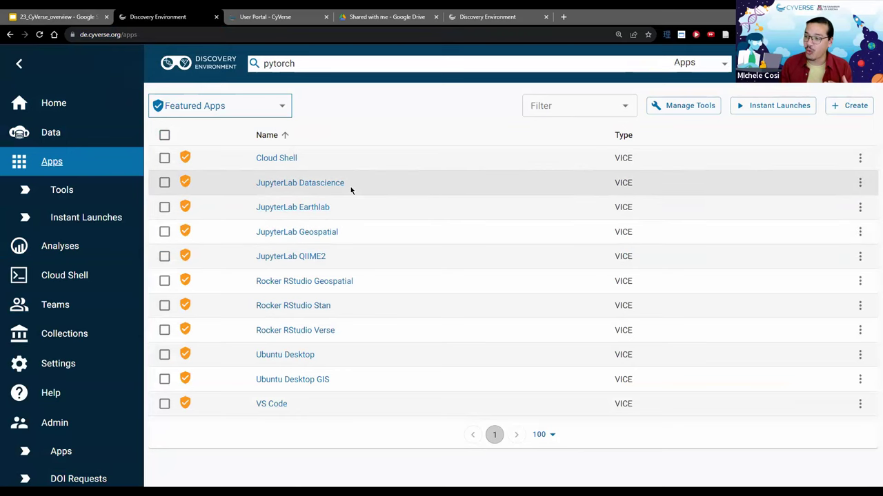
pyautogui.click(324, 232)
pyautogui.click(168, 459)
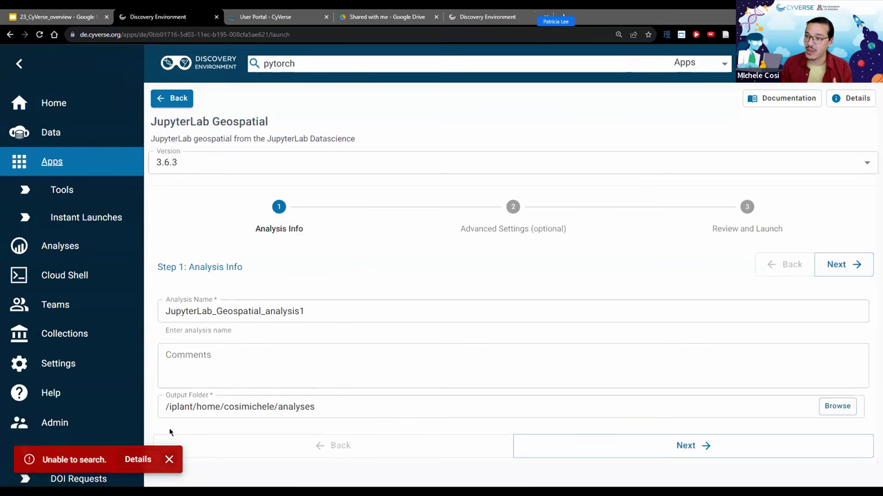
# Step: Set the JupyterLab Geospatial app version to Latest and dismiss the search error
pyautogui.click(226, 163)
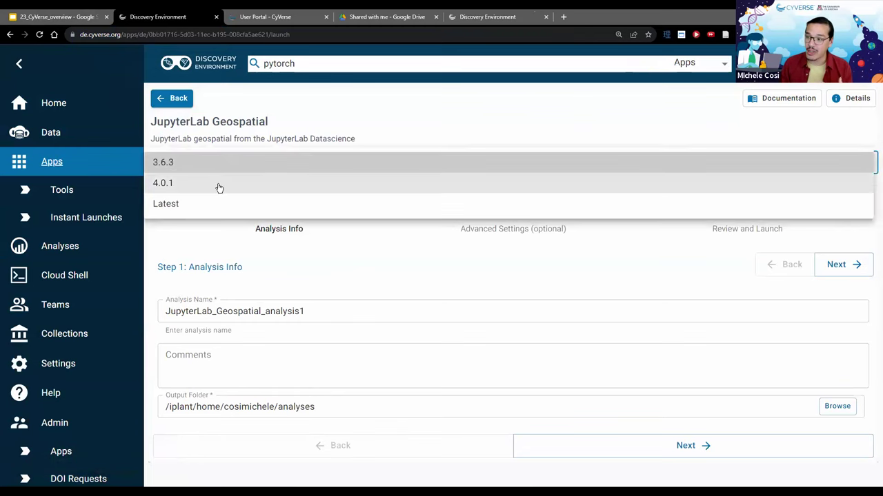
pyautogui.click(204, 210)
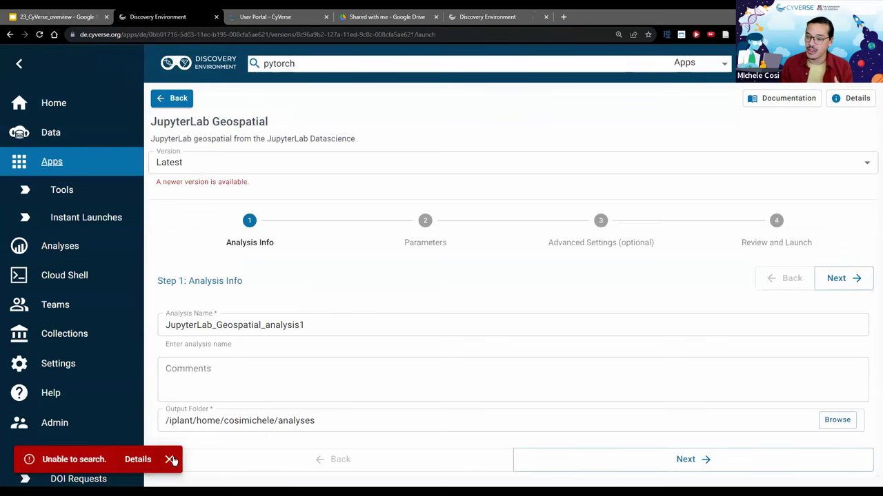
pyautogui.click(170, 460)
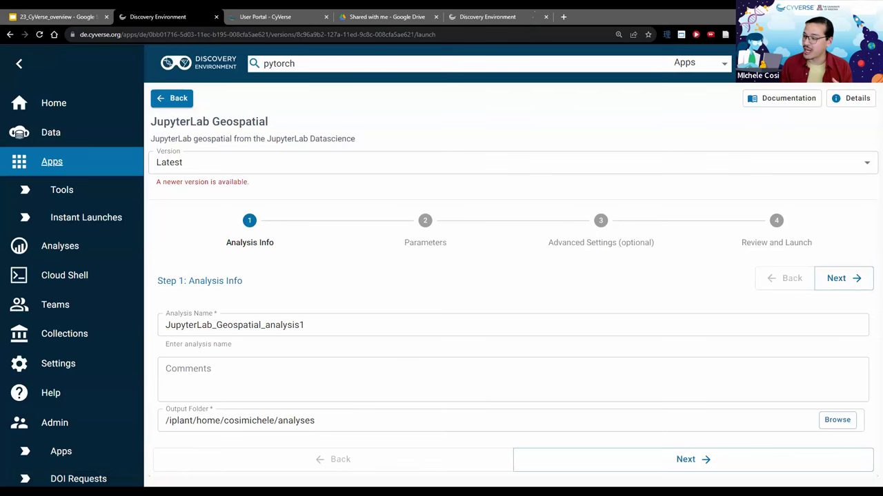
# Step: Advance the JupyterLab Geospatial setup to Review and Launch, leaving the input parameters empty and the resource requirements at their defaults
pyautogui.click(593, 467)
pyautogui.scroll(-2, 514, 364)
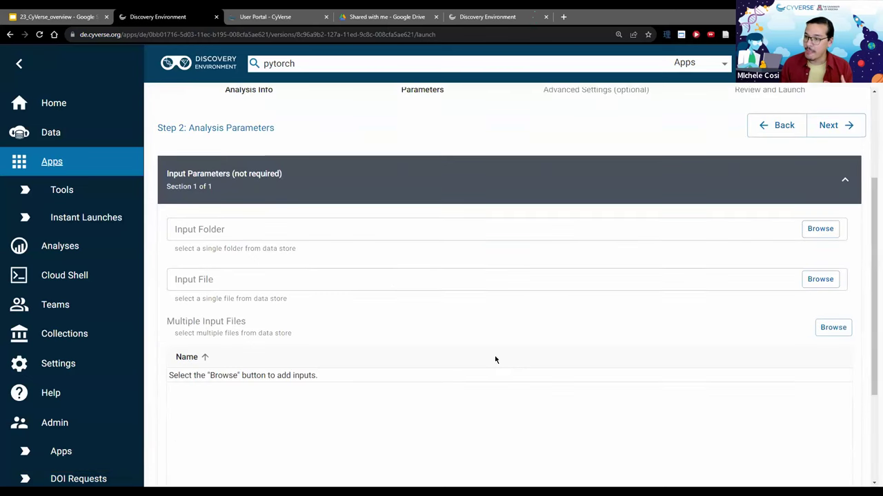
pyautogui.scroll(-3, 398, 343)
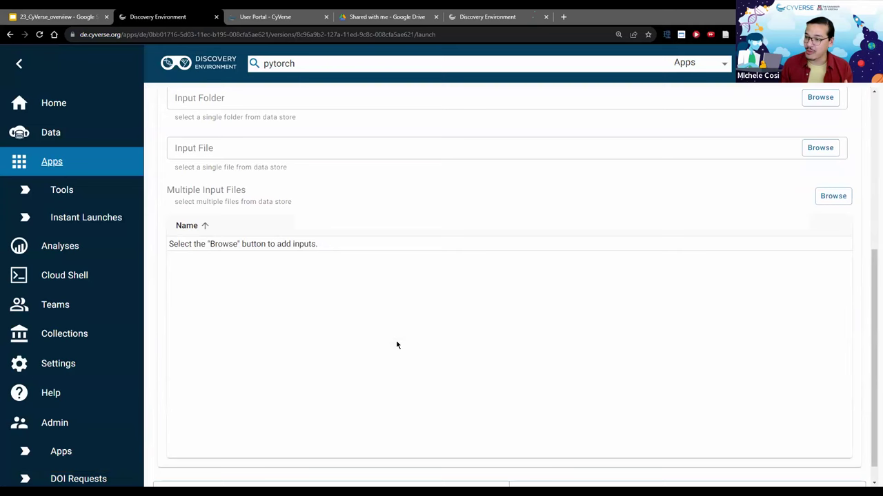
pyautogui.click(617, 471)
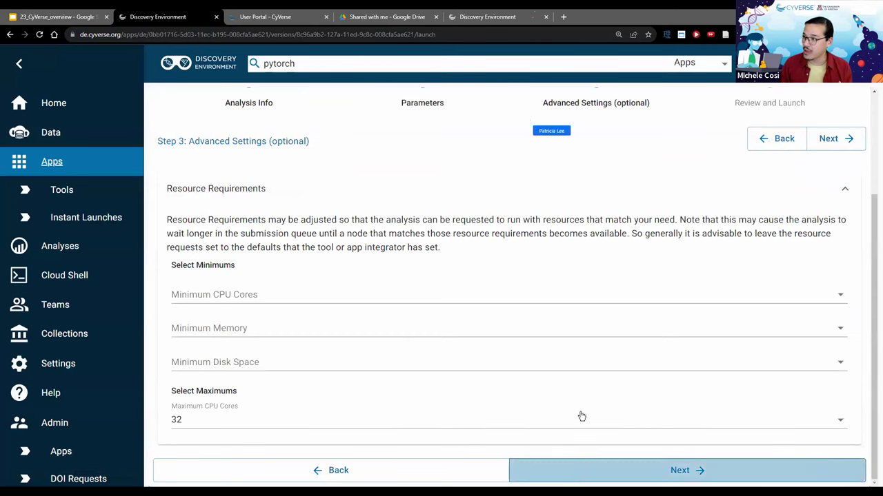
pyautogui.scroll(2, 547, 291)
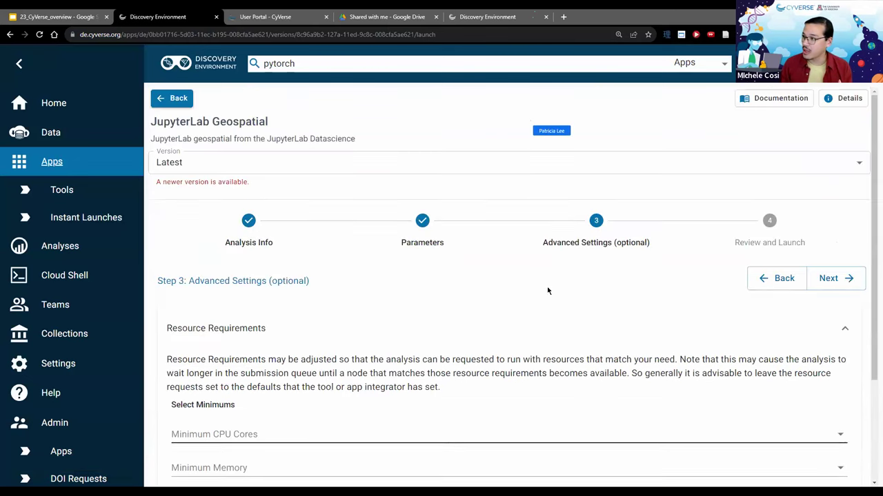
pyautogui.click(828, 278)
pyautogui.scroll(-1, 758, 359)
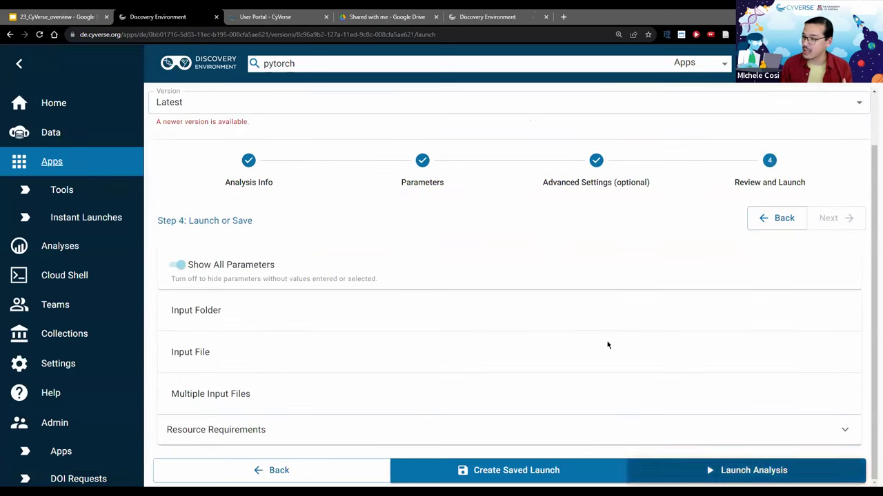
# Step: Review and launch the JupyterLab Geospatial analysis, and go to its running session
pyautogui.scroll(1, 607, 345)
pyautogui.moveTo(164, 121); pyautogui.dragTo(264, 122)
pyautogui.click(264, 122)
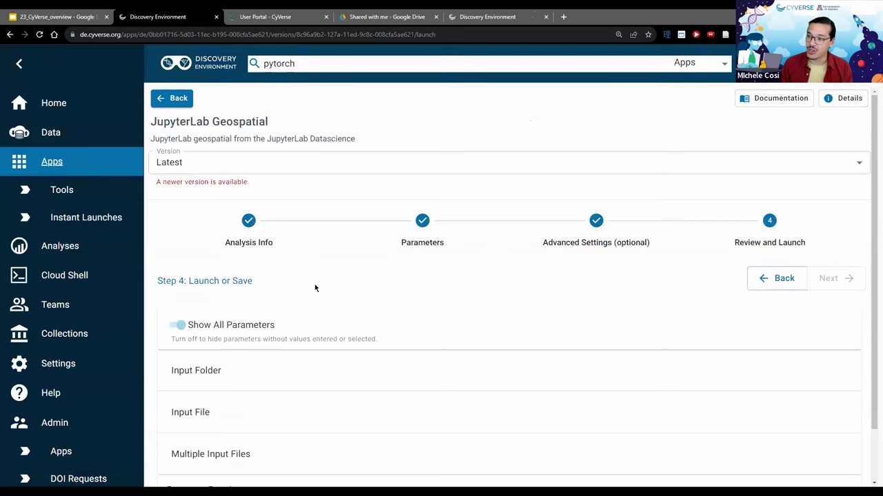
pyautogui.scroll(-1, 319, 293)
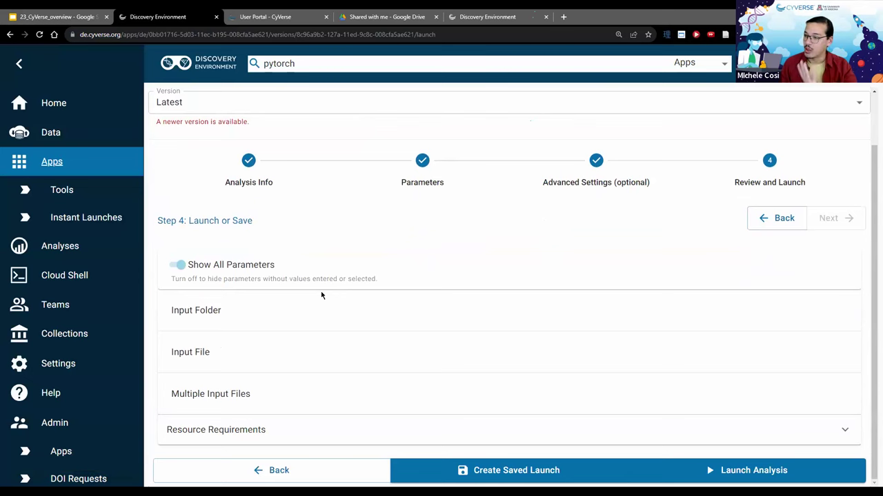
pyautogui.click(698, 473)
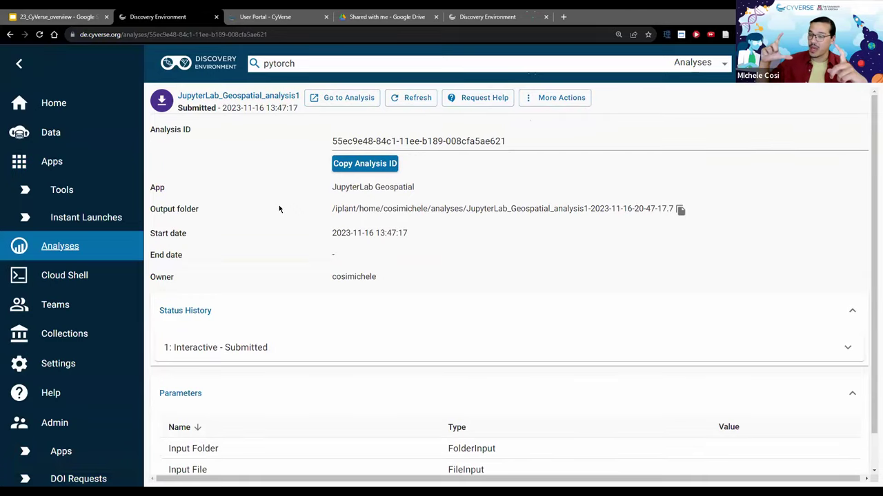
pyautogui.click(340, 104)
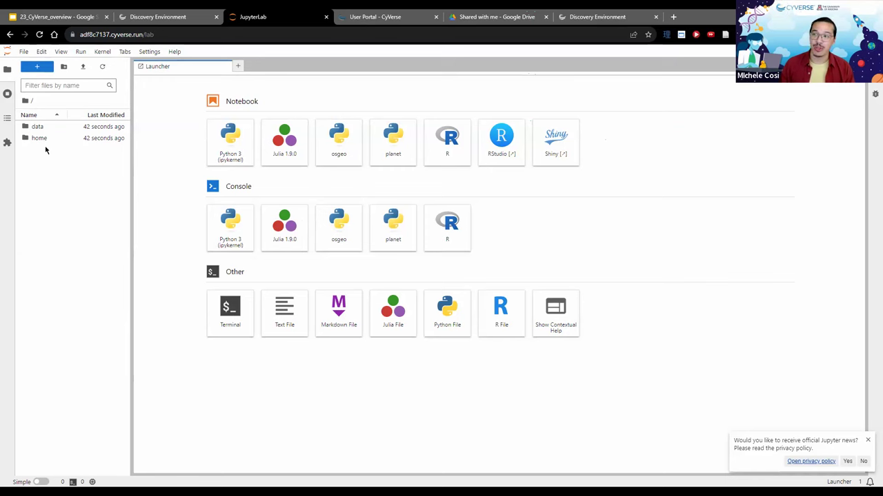
# Step: Launch the Jupyter Lab PyTorch analysis with its default resource requirements and go to its session
pyautogui.click(573, 13)
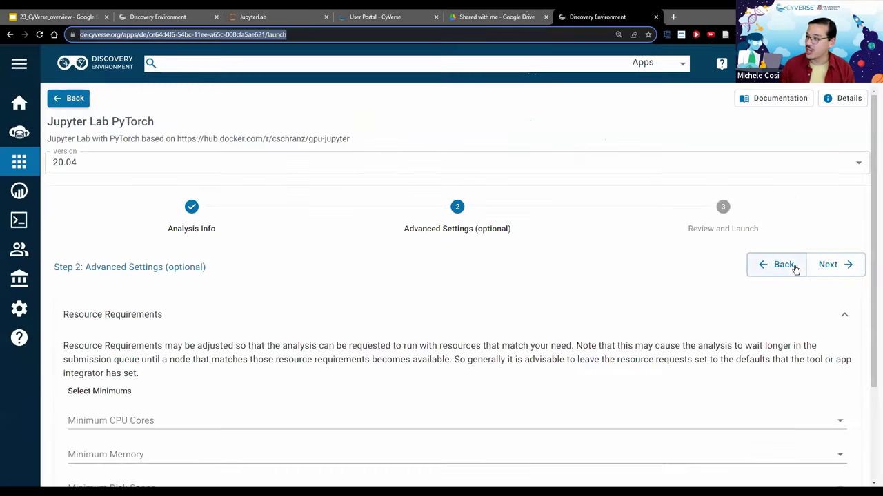
pyautogui.scroll(-2, 731, 299)
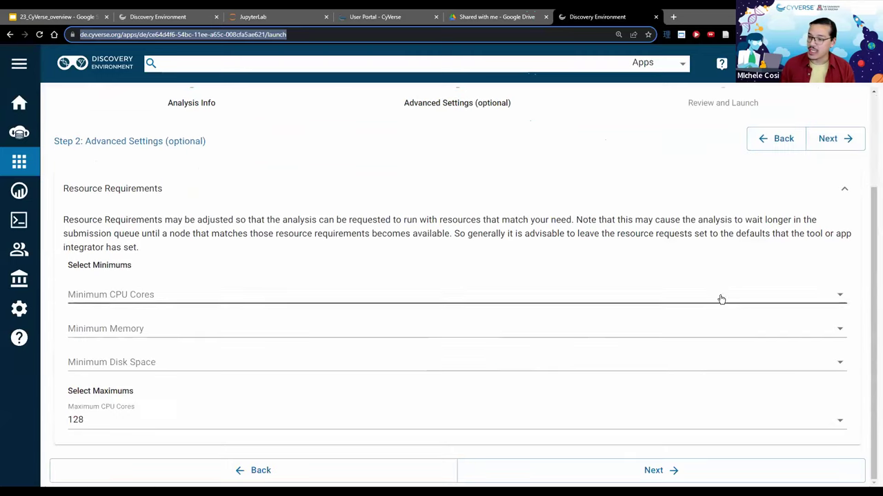
pyautogui.click(655, 471)
pyautogui.click(676, 400)
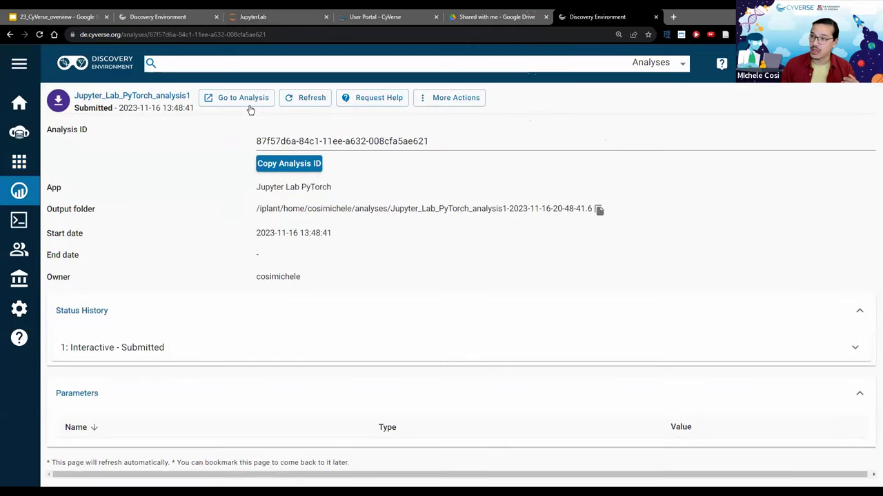
pyautogui.click(247, 104)
# Step: Start a terminal in the Geospatial JupyterLab session and run nvidia-smi to check for a GPU
pyautogui.click(272, 12)
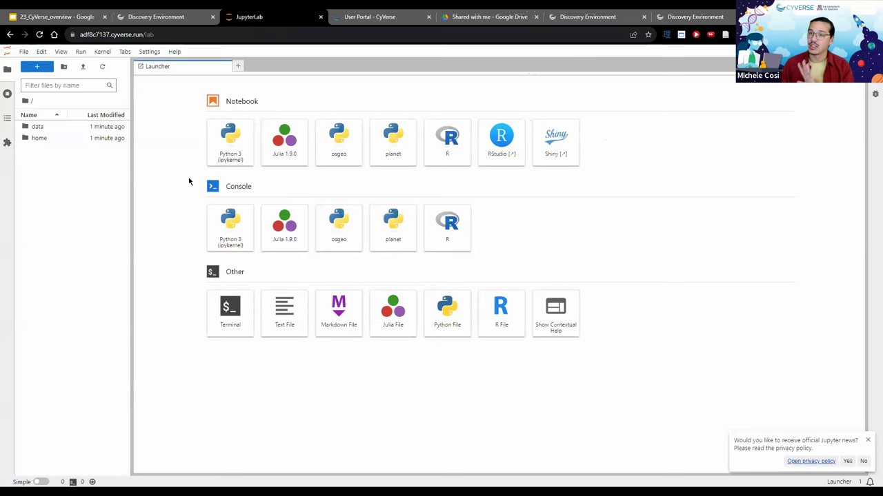
pyautogui.click(222, 315)
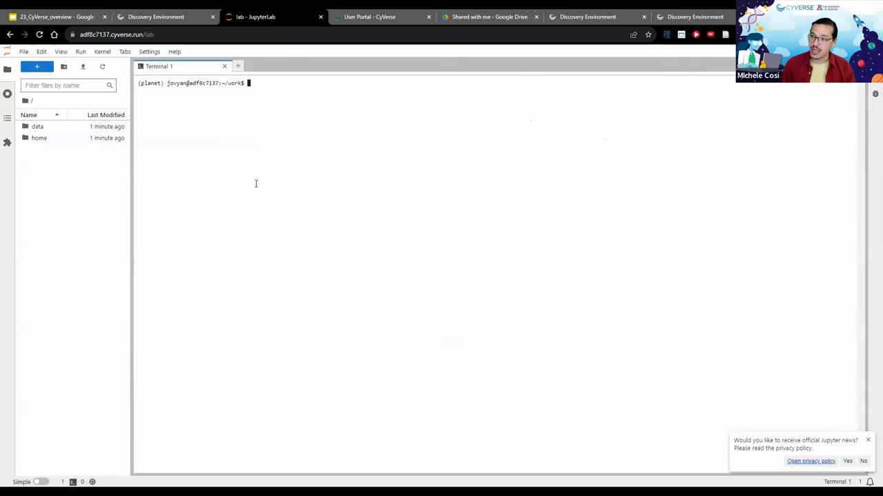
pyautogui.write('nvisia-smi')
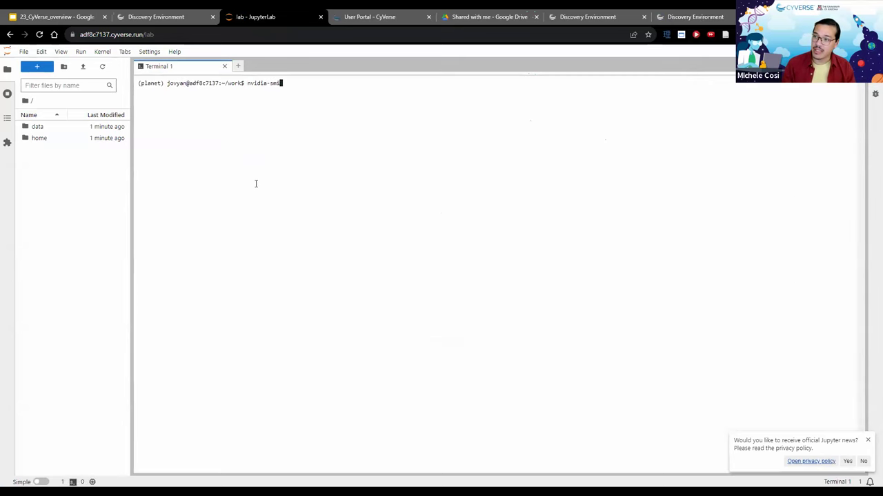
pyautogui.press('Return')
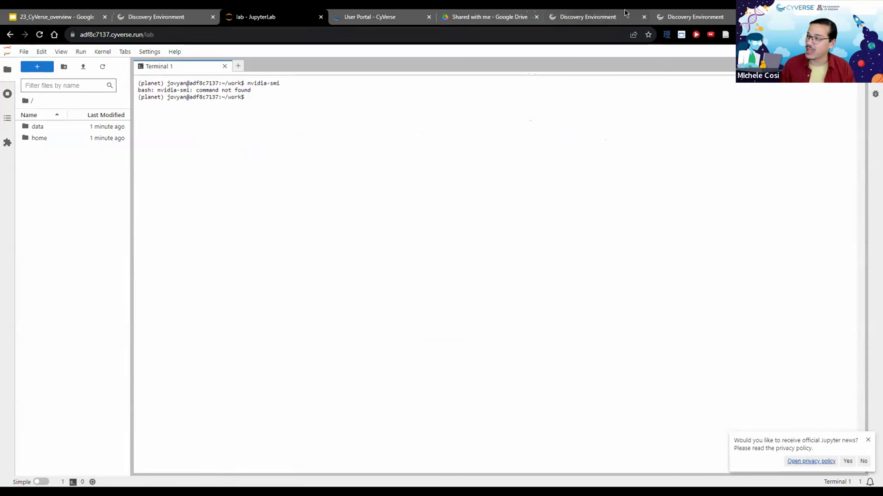
# Step: Start a terminal in the PyTorch JupyterLab session and run nvidia-smi to check its GPU
pyautogui.click(679, 14)
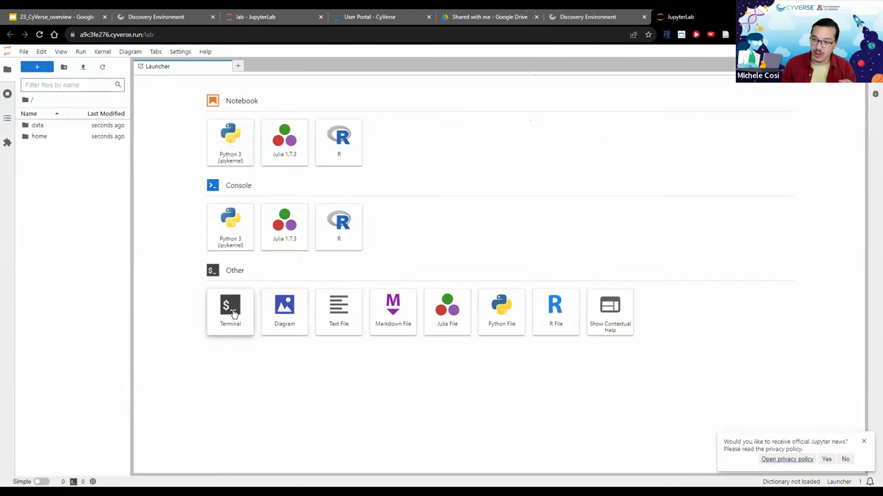
pyautogui.click(231, 311)
pyautogui.write('mv da')
pyautogui.press('BackSpace')
pyautogui.press('BackSpace')
pyautogui.press('BackSpace')
pyautogui.write('idia-sm')
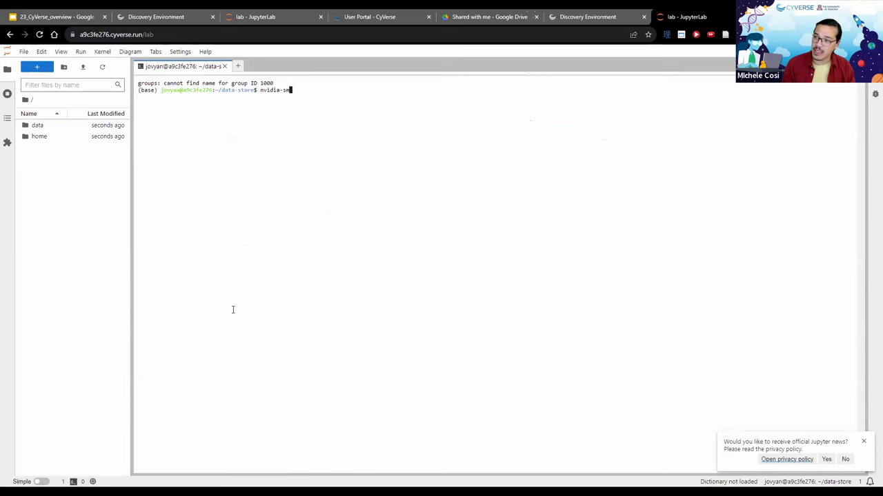
pyautogui.write('i')
pyautogui.press('Return')
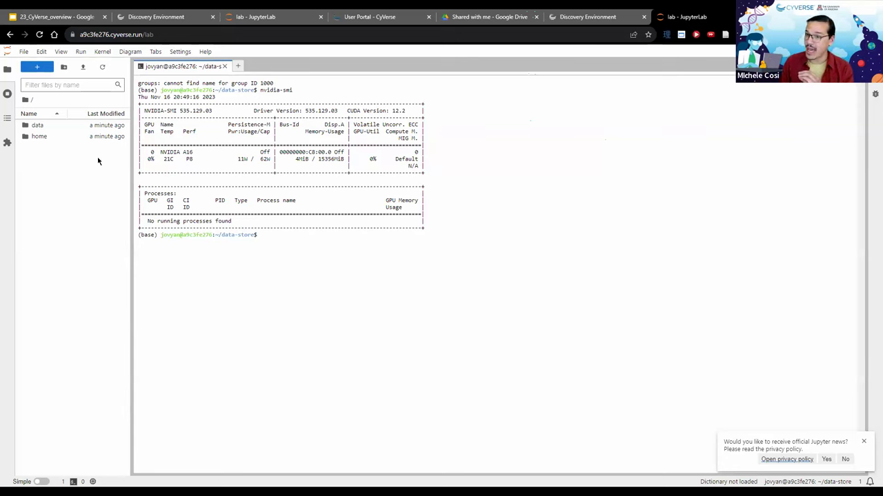
# Step: Return to the Discovery Environment and open its list of featured apps
pyautogui.click(303, 12)
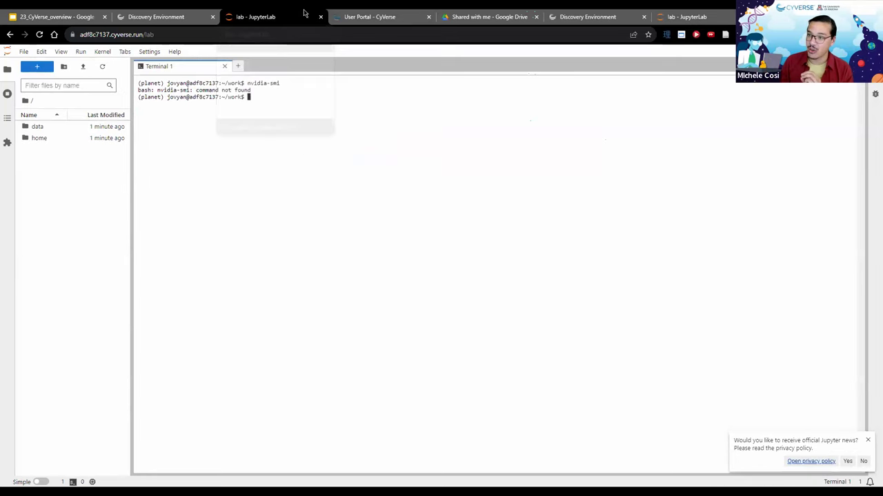
pyautogui.click(186, 13)
pyautogui.click(64, 162)
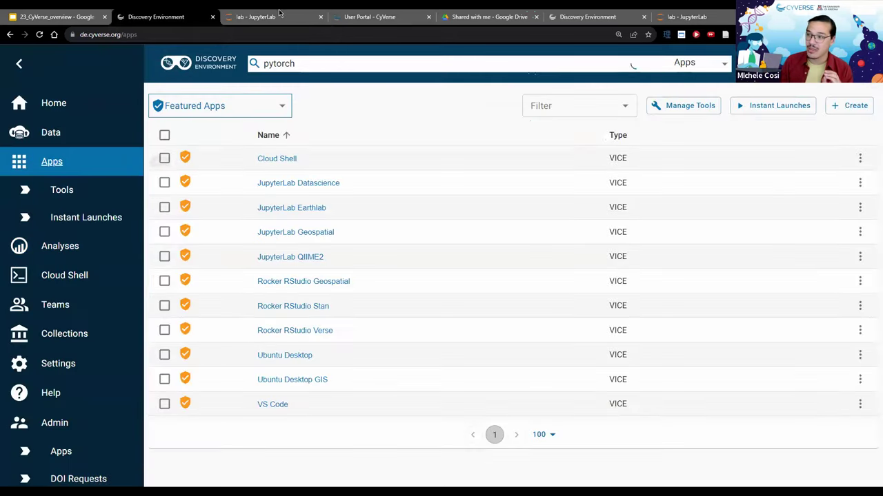